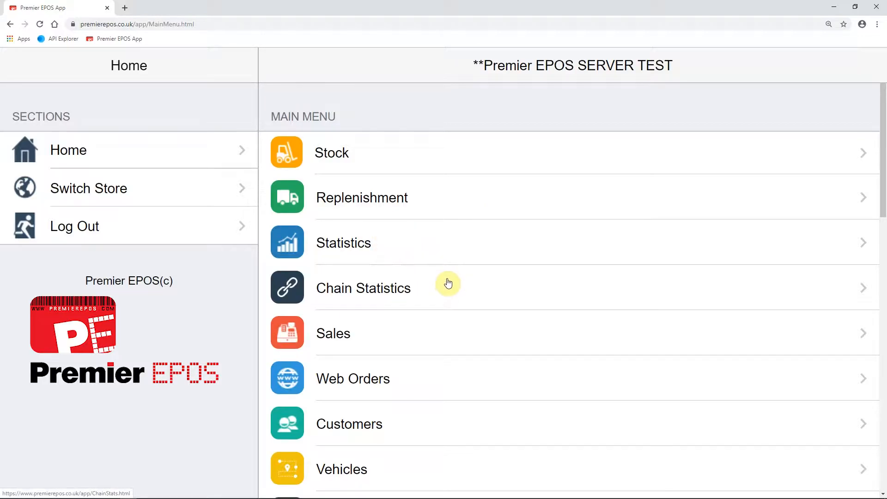
# Step: Search the stock products without filters and open SPEEDY SALADS - KALE Fizz for editing
pyautogui.scroll(-13, 448, 283)
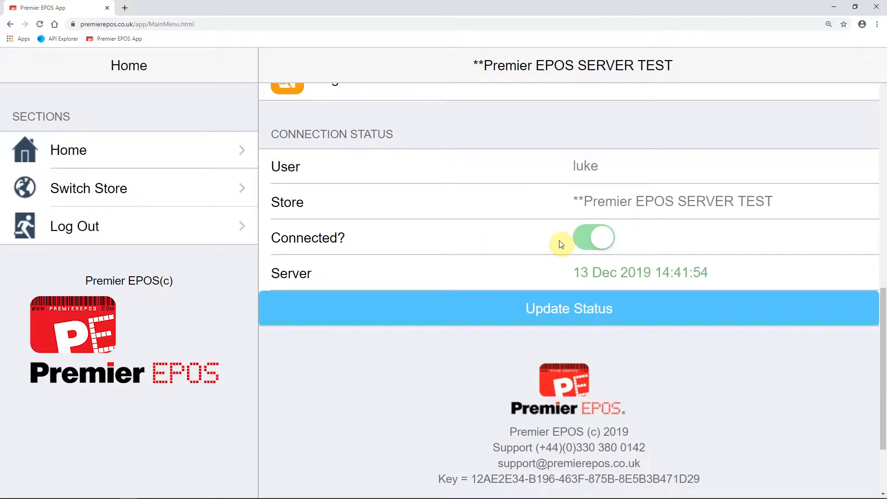
pyautogui.scroll(9, 481, 263)
pyautogui.scroll(5, 463, 308)
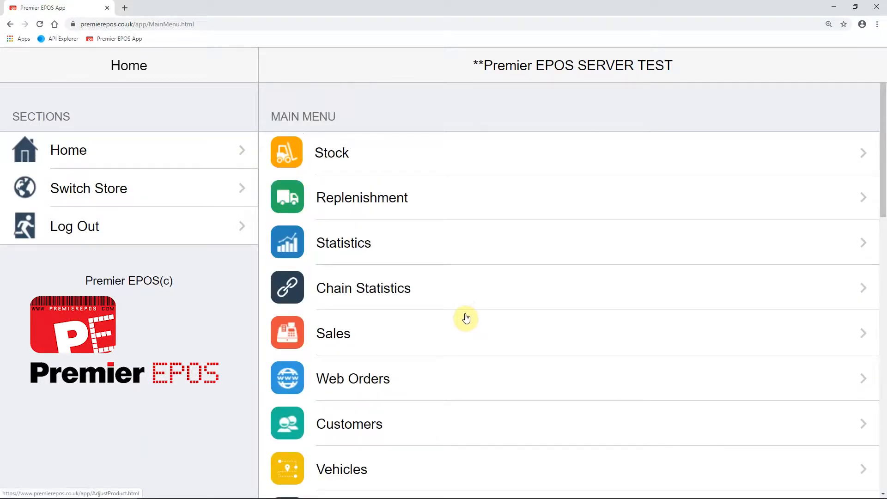
pyautogui.click(337, 163)
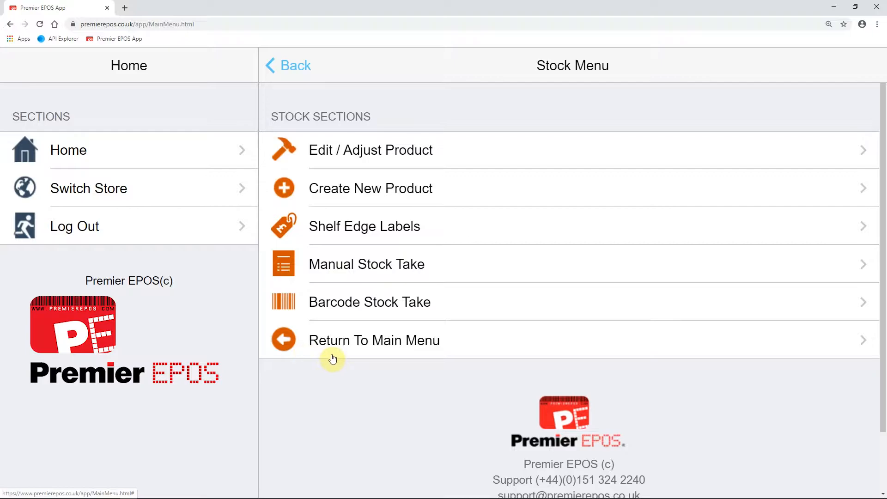
pyautogui.click(349, 158)
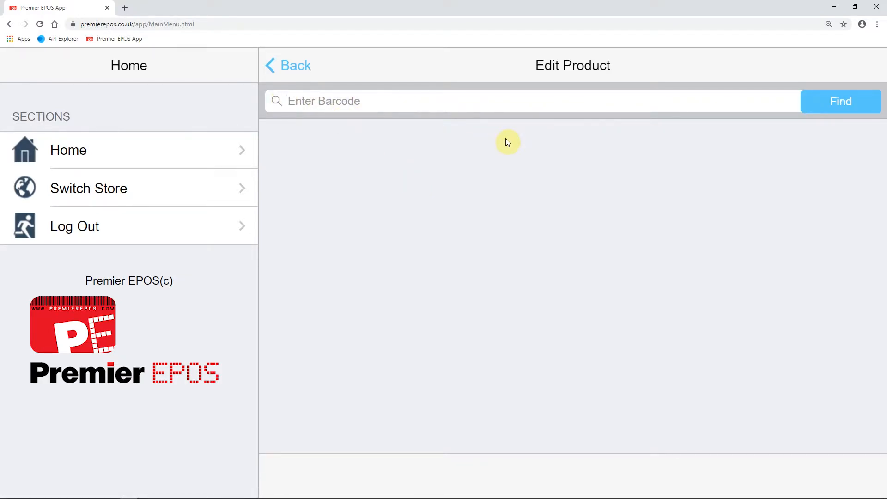
pyautogui.click(832, 107)
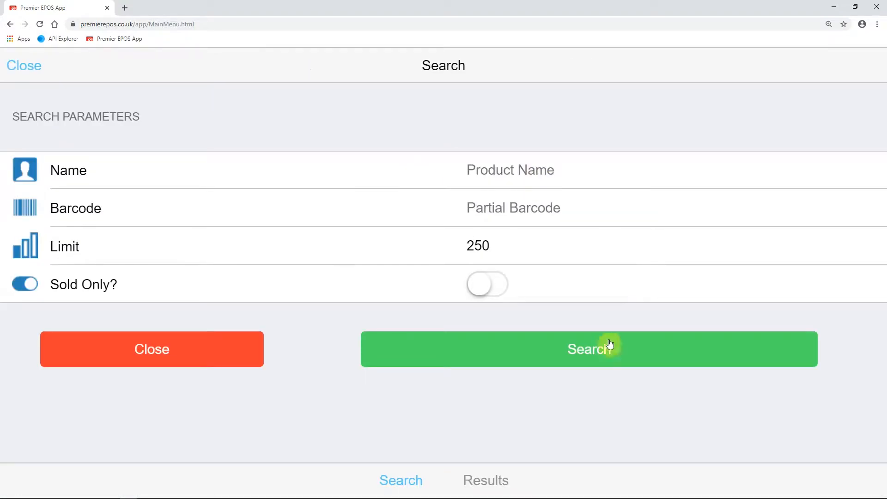
pyautogui.click(602, 362)
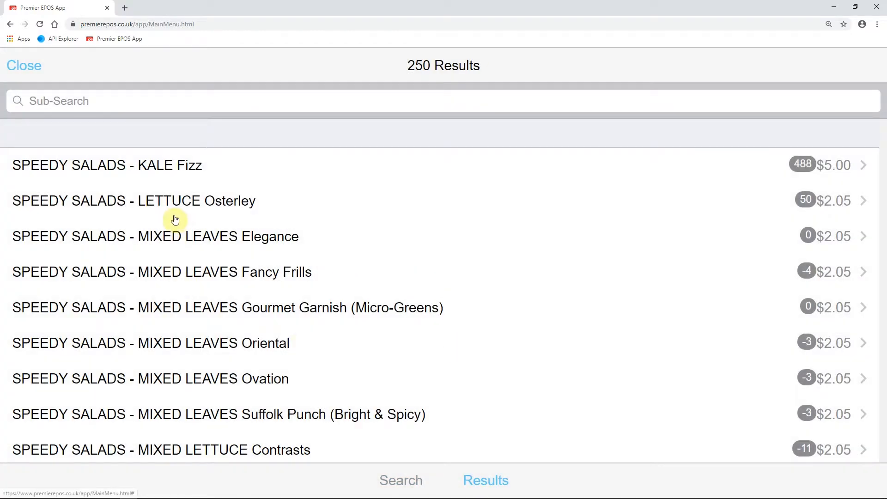
pyautogui.click(197, 174)
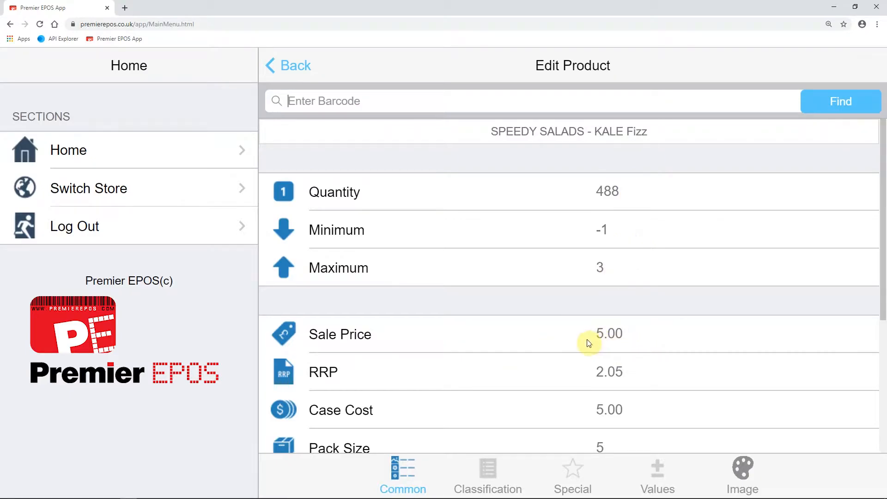
# Step: Examine the product's common, classification, special, quantity adjustment and image details
pyautogui.scroll(-2, 596, 360)
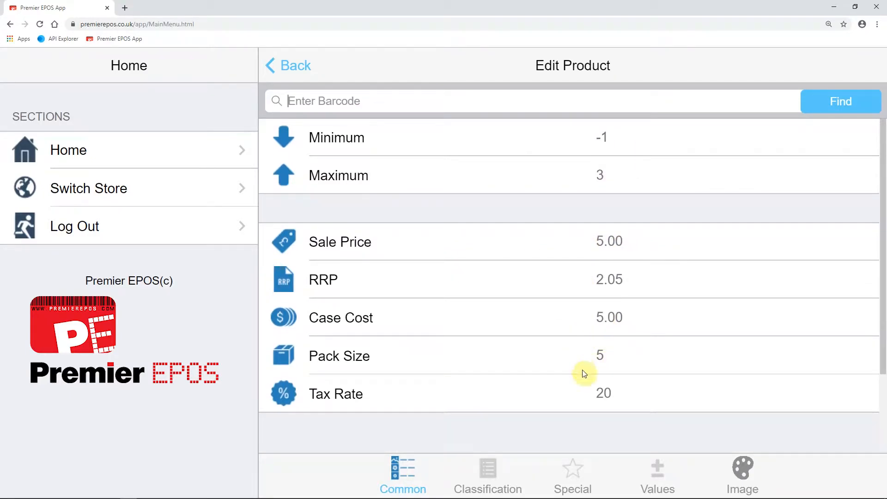
pyautogui.scroll(-2, 584, 373)
pyautogui.scroll(4, 593, 362)
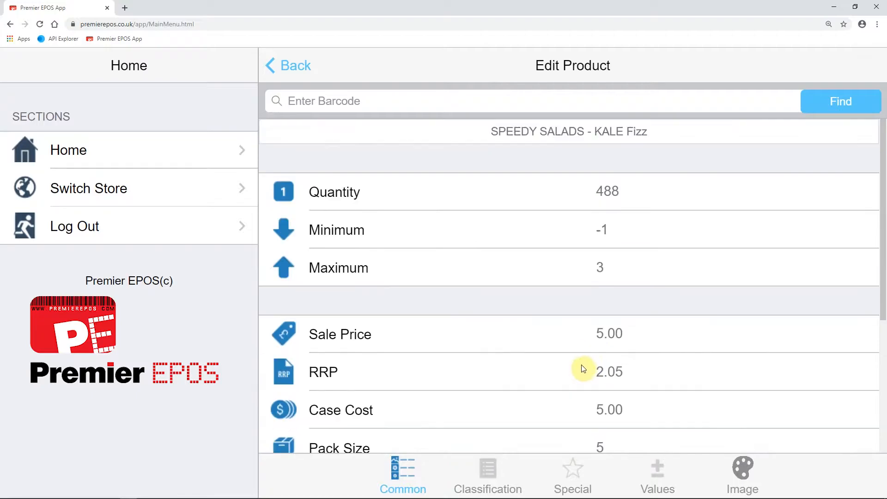
pyautogui.click(488, 481)
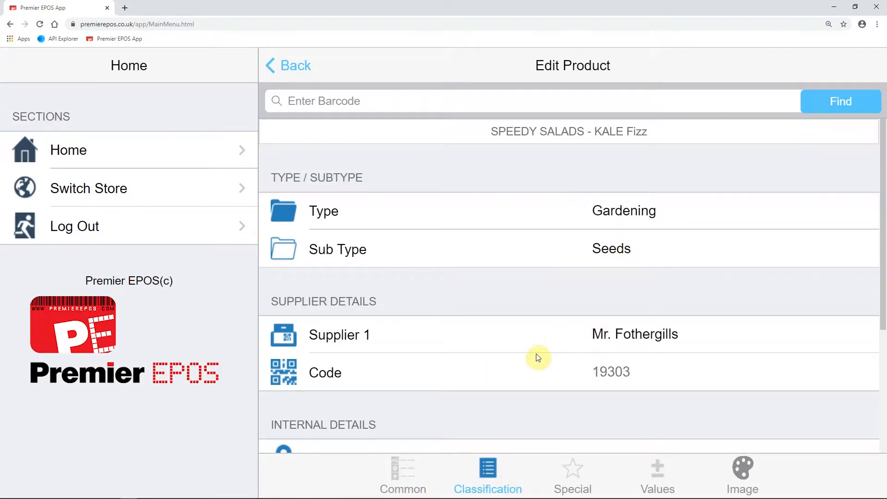
pyautogui.scroll(-2, 534, 357)
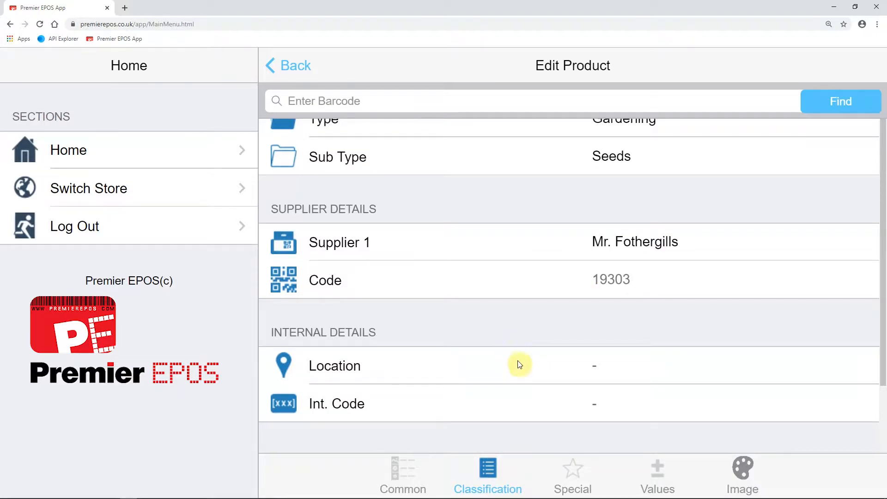
pyautogui.click(584, 476)
pyautogui.scroll(2, 527, 324)
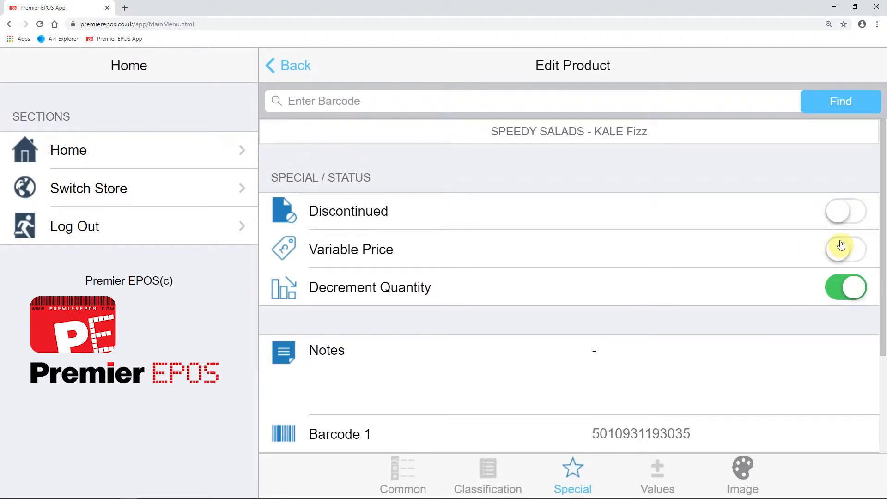
pyautogui.click(660, 485)
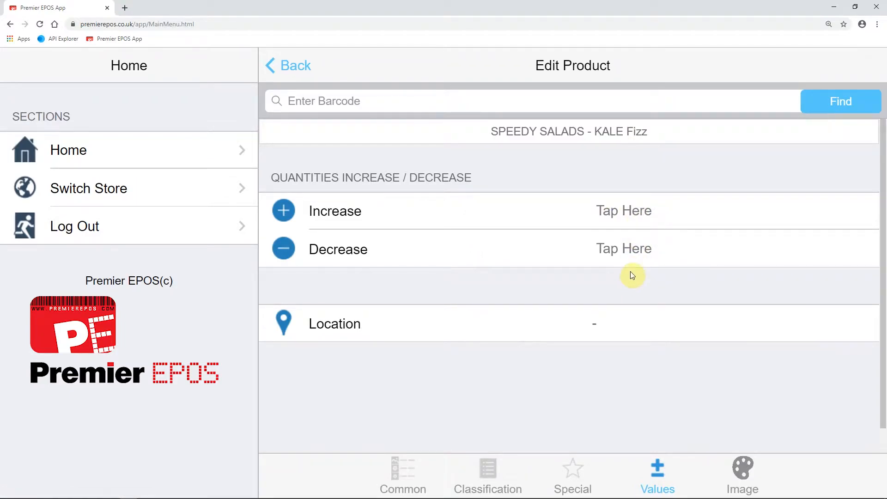
pyautogui.click(736, 470)
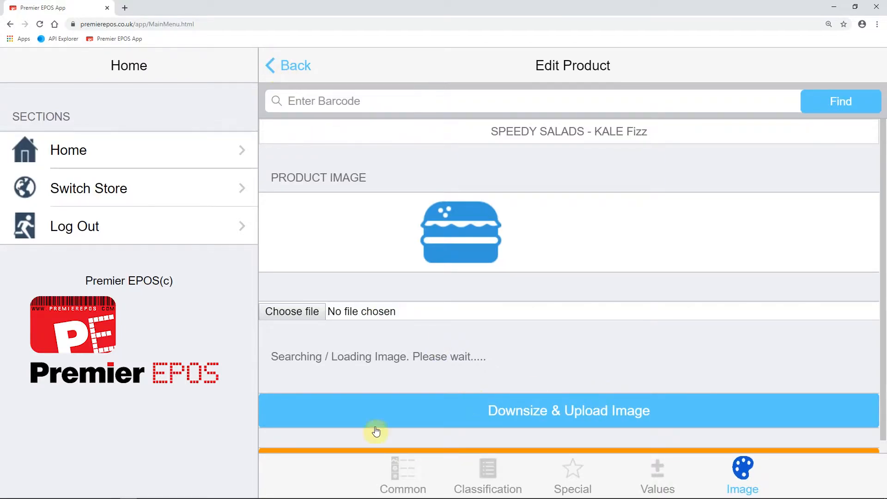
# Step: Set the KALE Fizz product's quantity to 500 and save the change
pyautogui.click(409, 483)
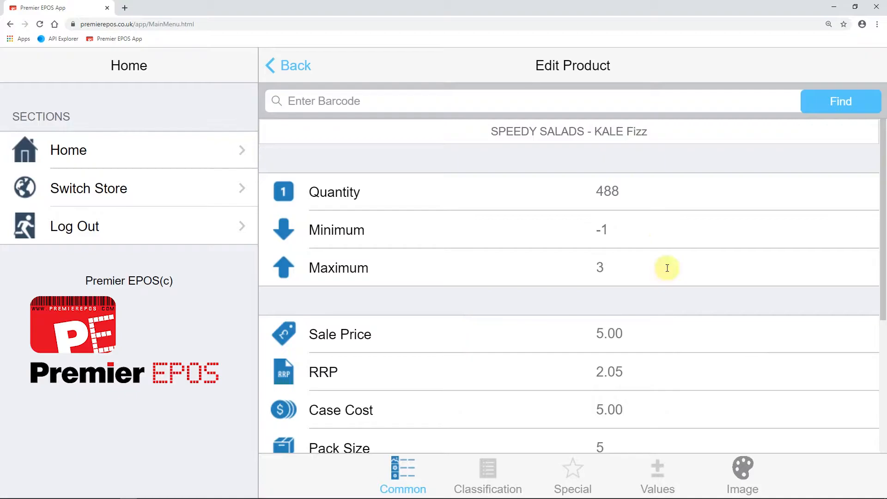
pyautogui.scroll(-3, 557, 315)
pyautogui.scroll(3, 557, 315)
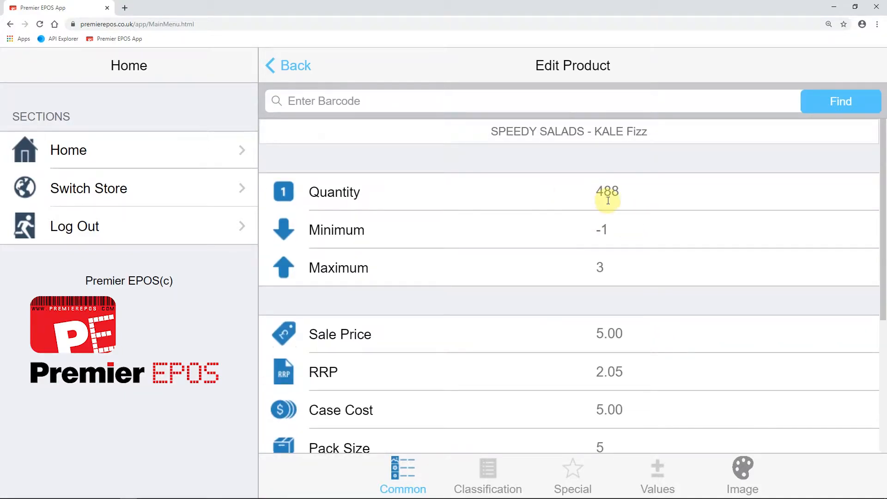
pyautogui.click(624, 195)
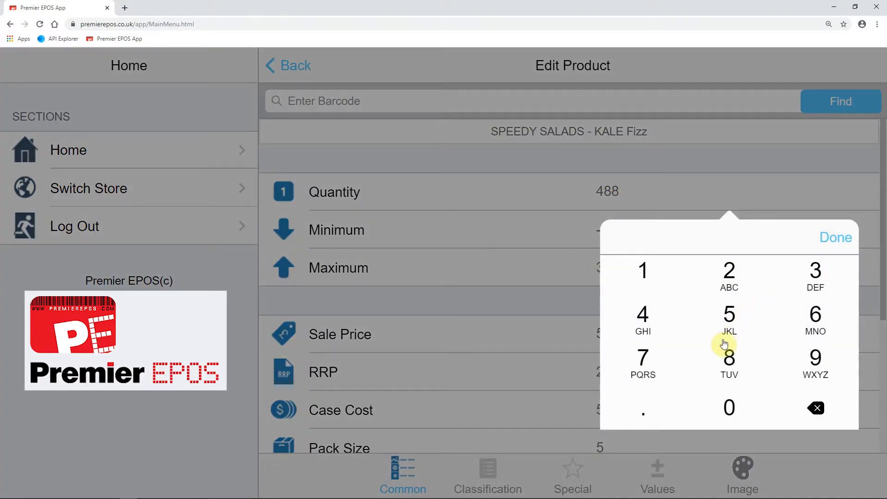
pyautogui.click(738, 319)
pyautogui.click(733, 405)
pyautogui.click(732, 406)
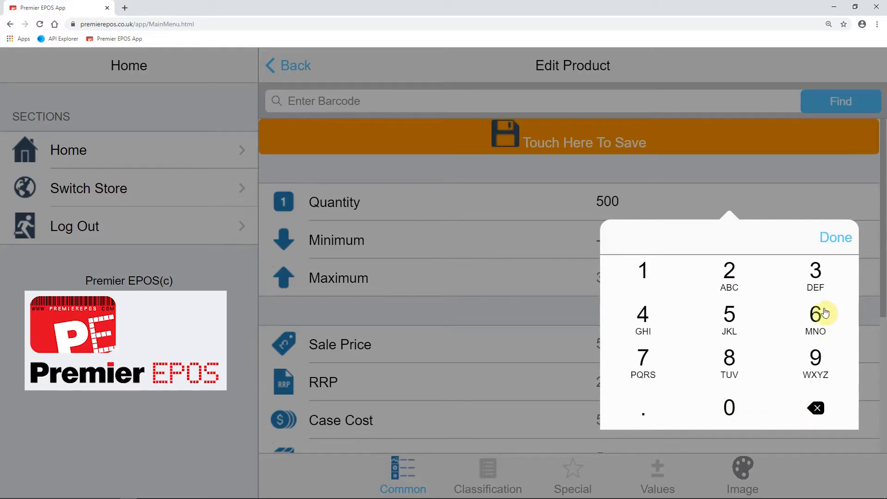
pyautogui.click(835, 238)
pyautogui.click(575, 143)
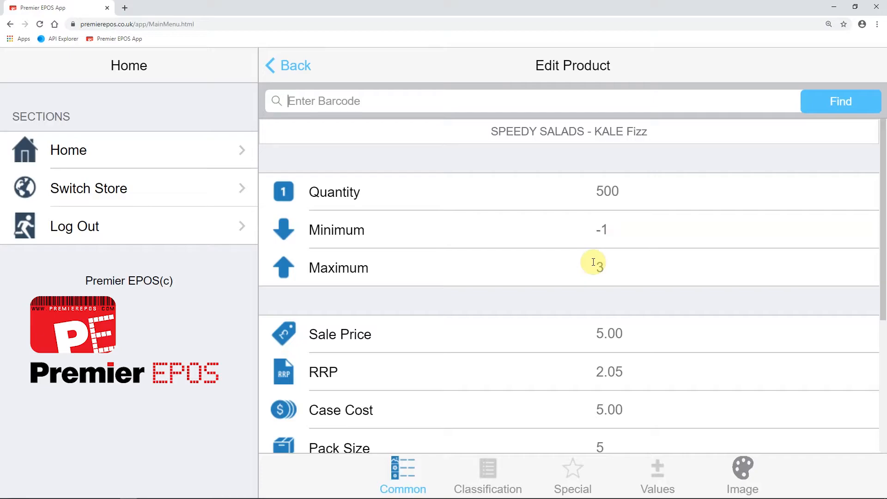
# Step: Start a new stock product named "Test Item" and generate a barcode for it
pyautogui.click(298, 74)
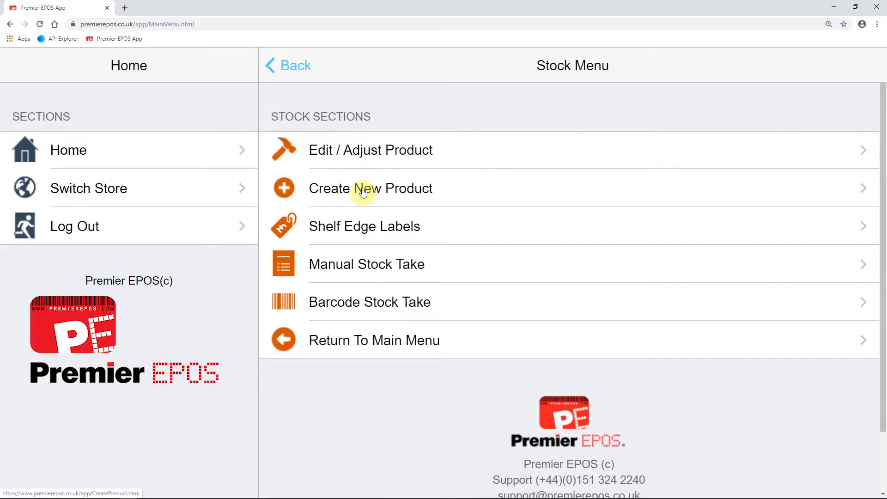
pyautogui.click(364, 190)
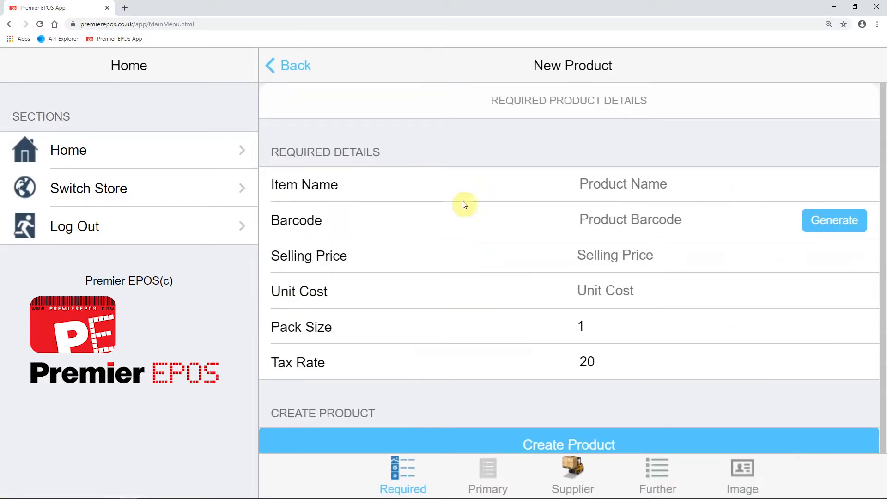
pyautogui.click(602, 196)
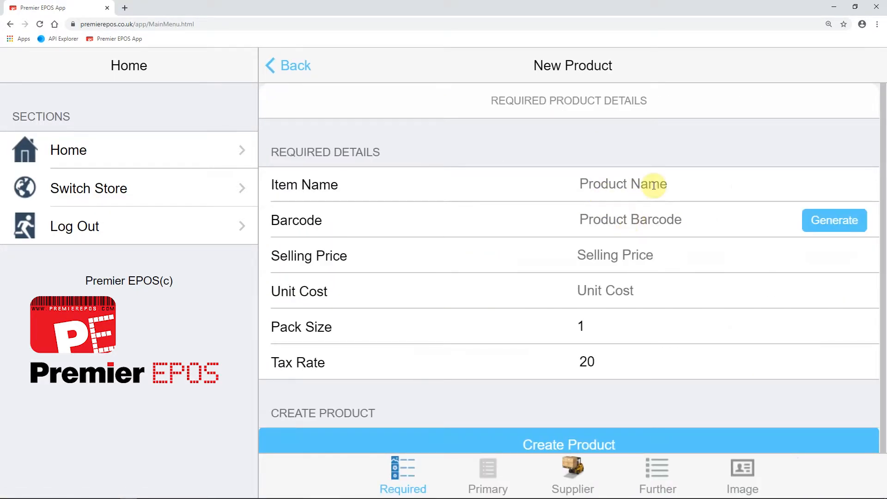
pyautogui.write('Test Item')
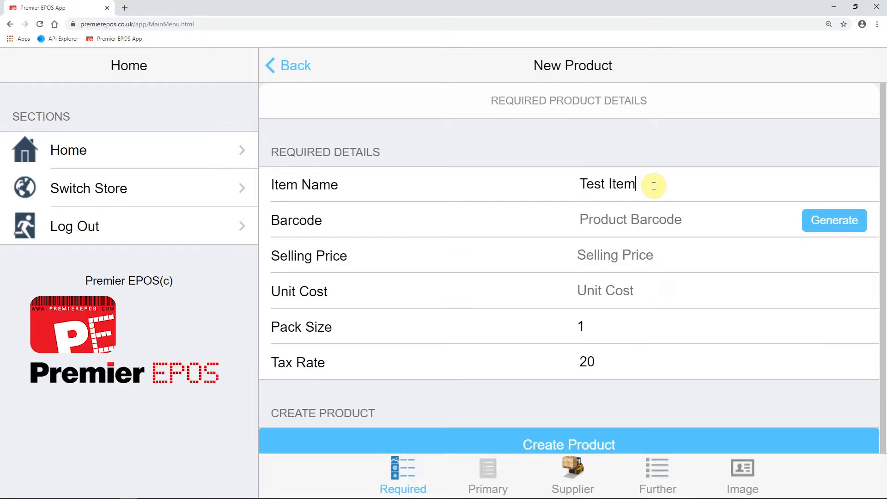
pyautogui.click(813, 224)
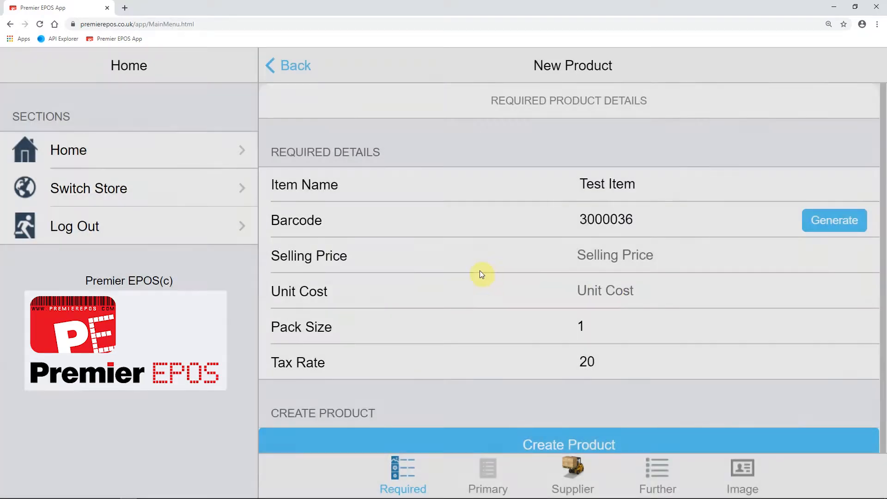
# Step: Set the new product's selling price to 10.00
pyautogui.click(620, 259)
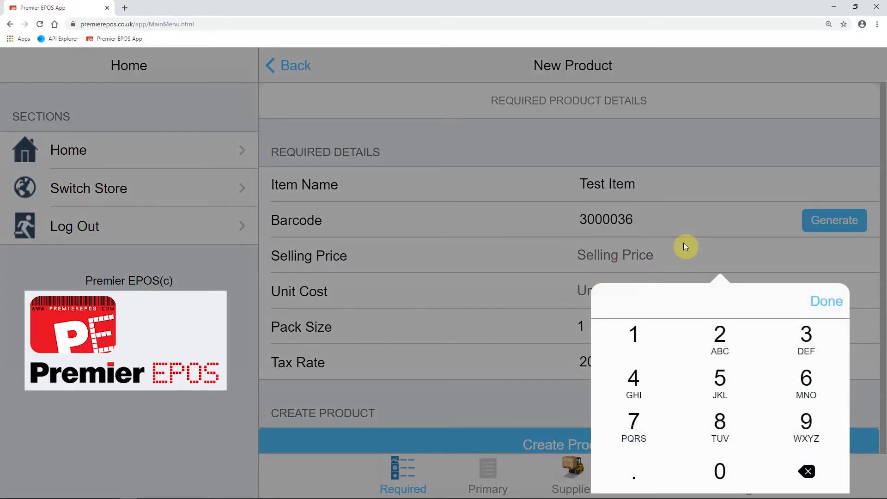
pyautogui.click(636, 336)
pyautogui.click(728, 469)
pyautogui.click(645, 478)
pyautogui.doubleClick(717, 470)
pyautogui.click(832, 306)
# Step: Set the new product's unit cost to 5.00
pyautogui.click(620, 291)
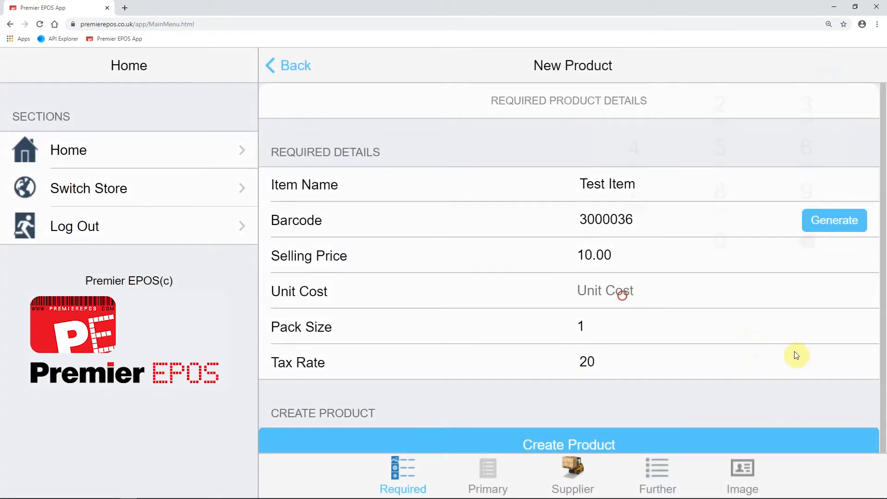
pyautogui.click(720, 152)
pyautogui.click(638, 245)
pyautogui.doubleClick(719, 242)
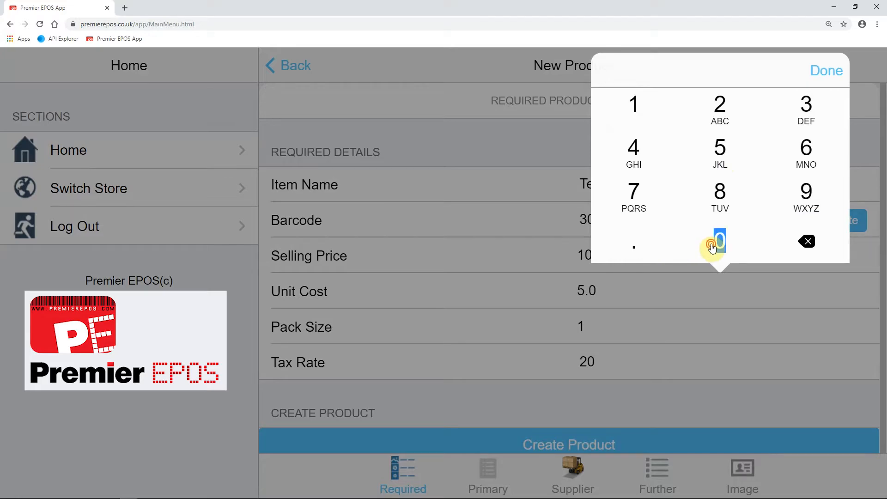
pyautogui.click(848, 74)
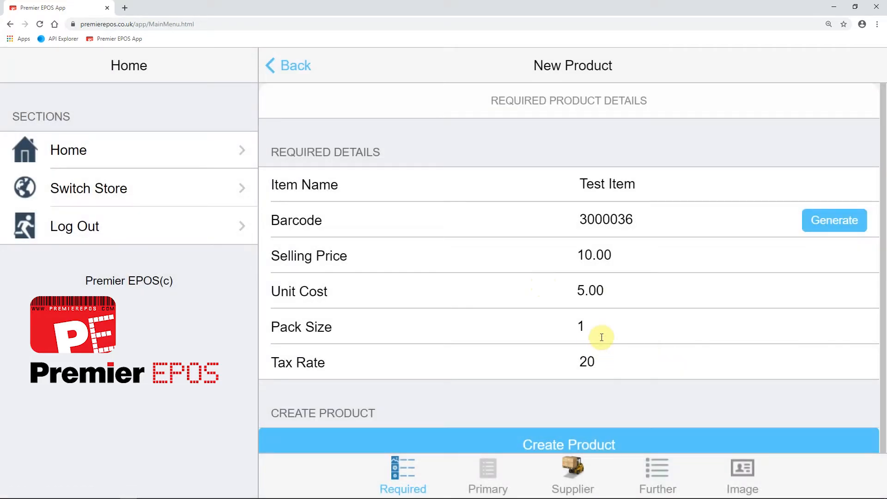
# Step: Create the Test Item product with the entered details and dismiss the confirmation
pyautogui.scroll(-1, 610, 414)
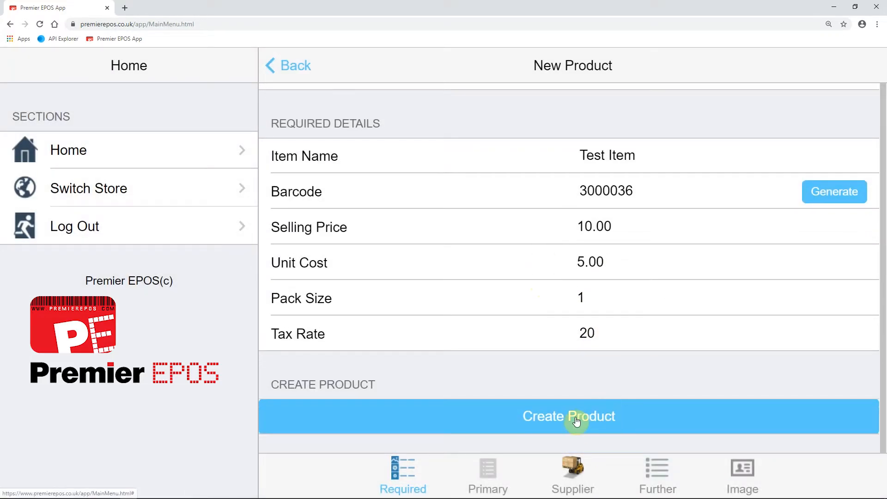
pyautogui.click(579, 421)
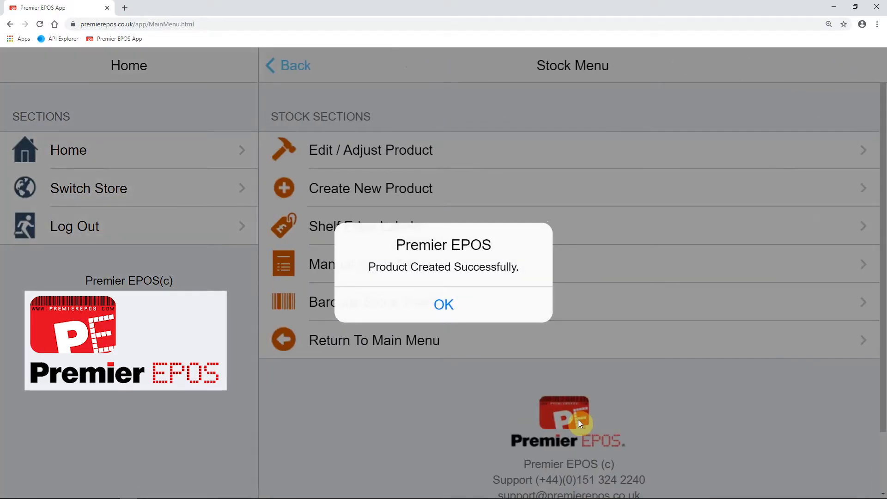
pyautogui.click(443, 312)
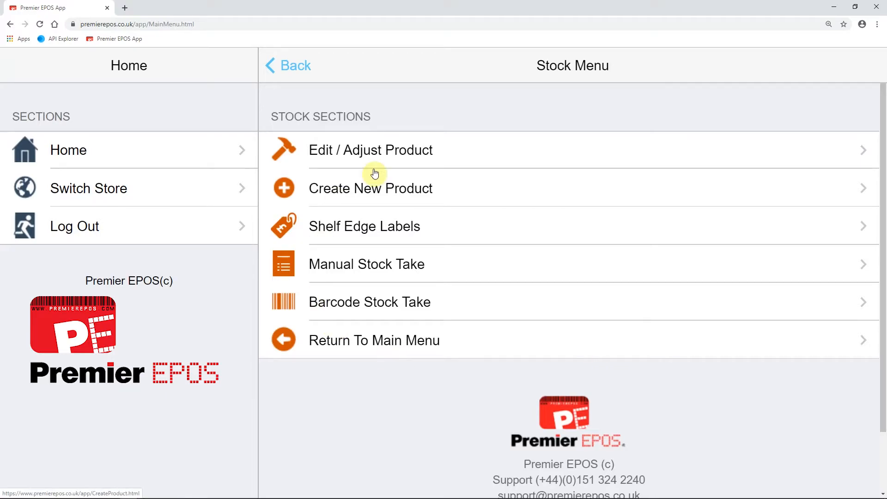
# Step: Rename the untitled shelf edge label list to "Label L" and return to the stock menu
pyautogui.click(370, 229)
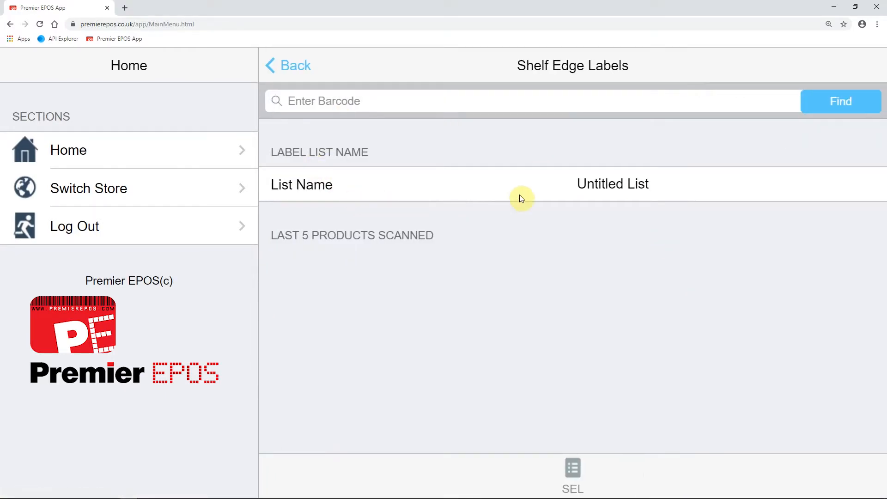
pyautogui.click(616, 184)
pyautogui.moveTo(575, 185); pyautogui.dragTo(662, 185)
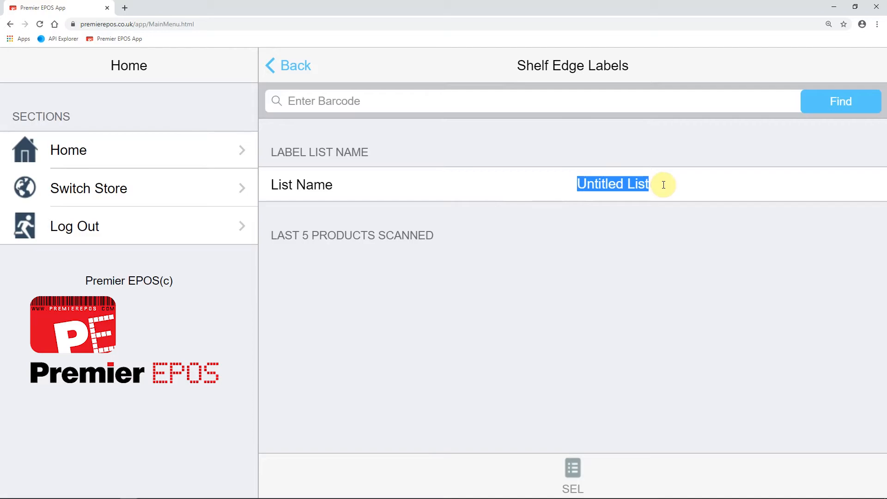
pyautogui.write('Label')
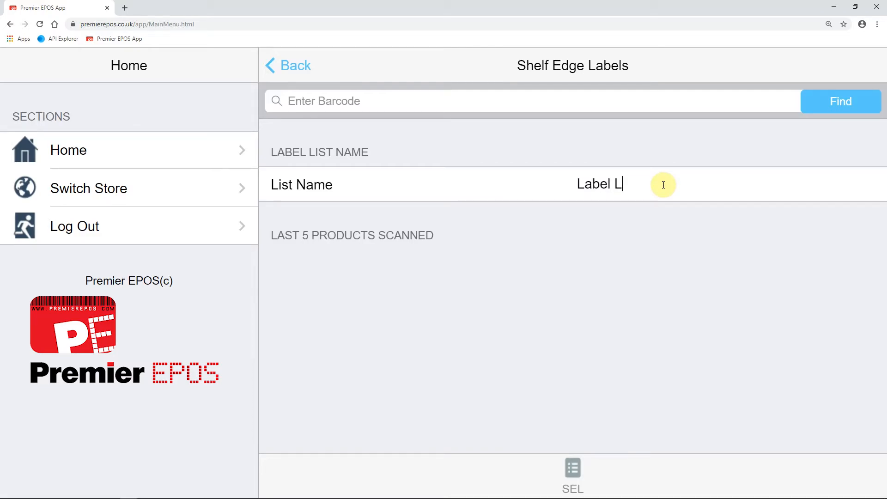
pyautogui.click(331, 104)
pyautogui.click(280, 65)
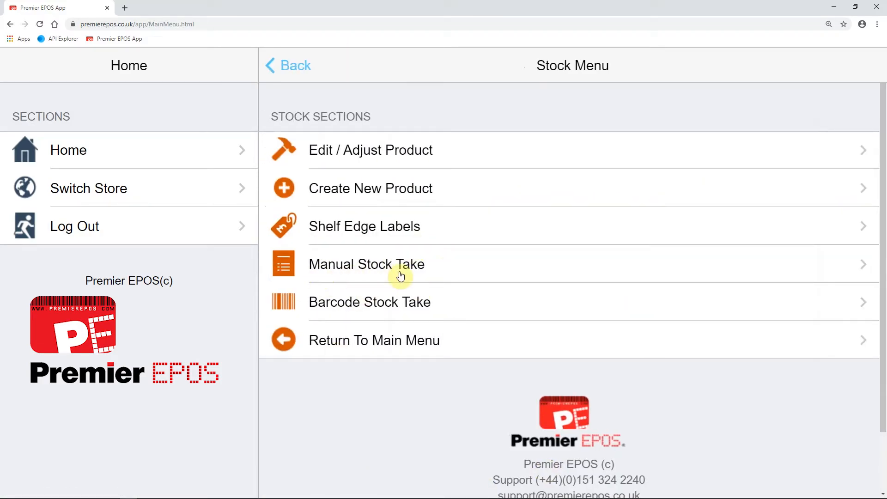
# Step: Start a manual stock take and retrieve the Cat products using the supplier and type search parameters
pyautogui.click(373, 274)
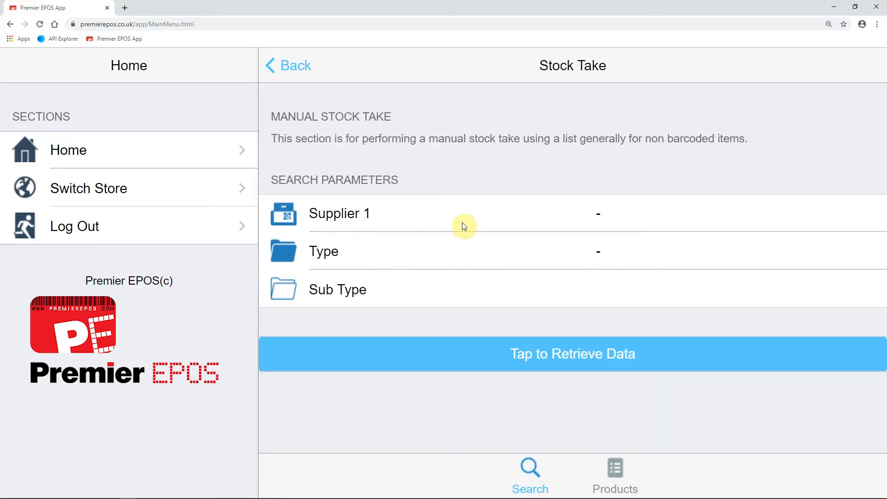
pyautogui.click(600, 215)
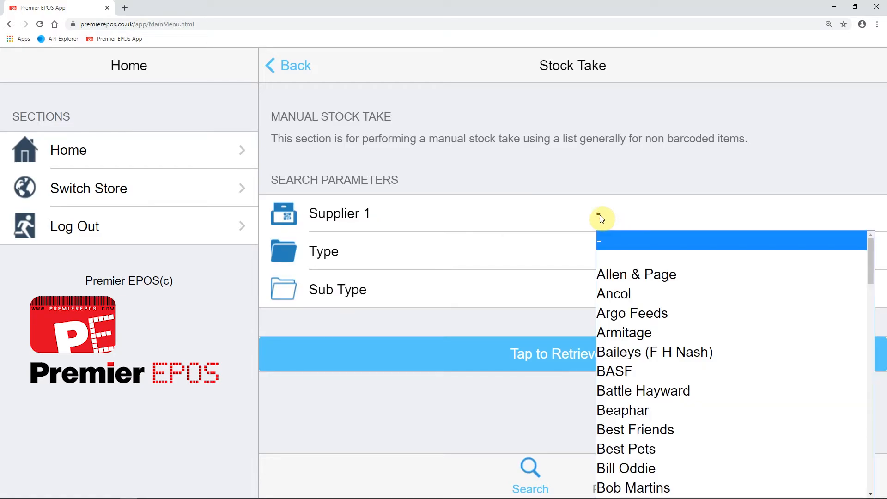
pyautogui.click(622, 275)
pyautogui.click(596, 248)
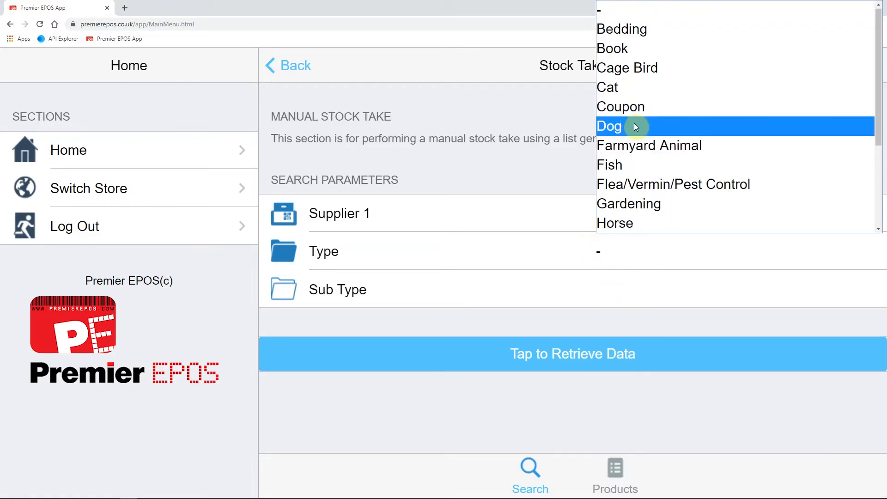
pyautogui.click(609, 32)
pyautogui.click(559, 365)
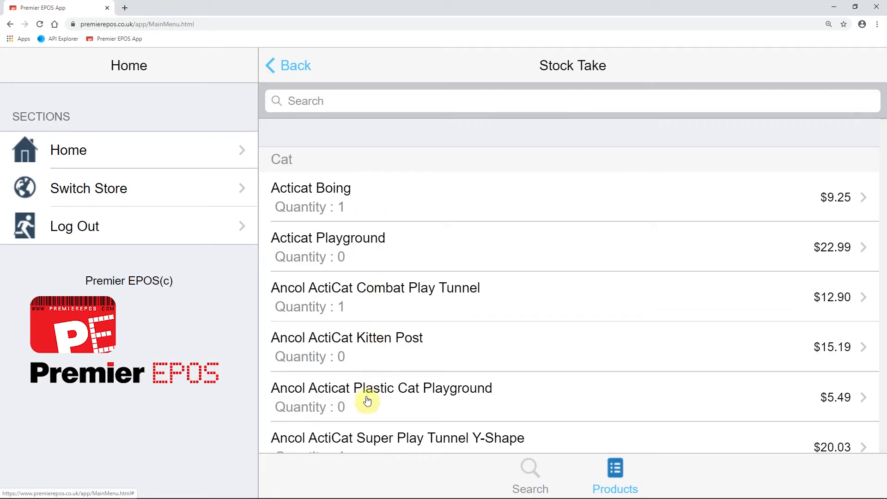
# Step: Increase the stock quantity of Acticat Boing by 60 and return to the stock menu
pyautogui.click(447, 206)
pyautogui.moveTo(740, 207); pyautogui.dragTo(476, 196)
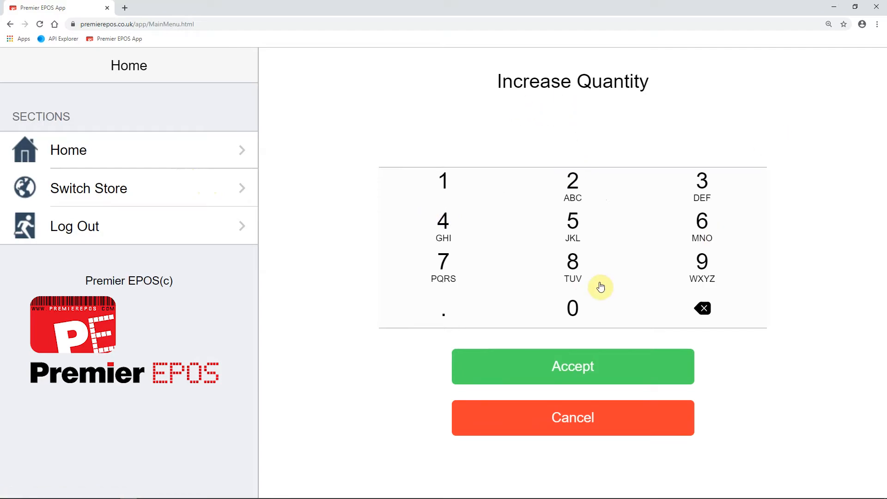
pyautogui.click(709, 227)
pyautogui.click(572, 308)
pyautogui.click(570, 362)
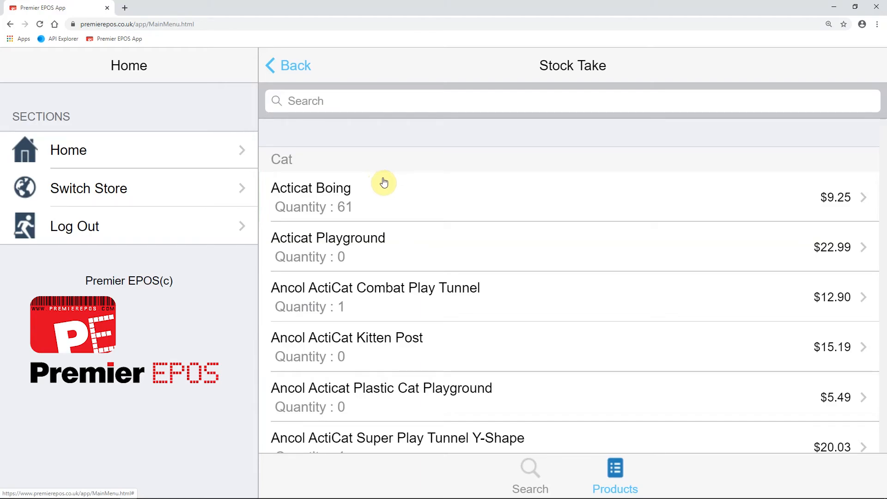
pyautogui.click(298, 73)
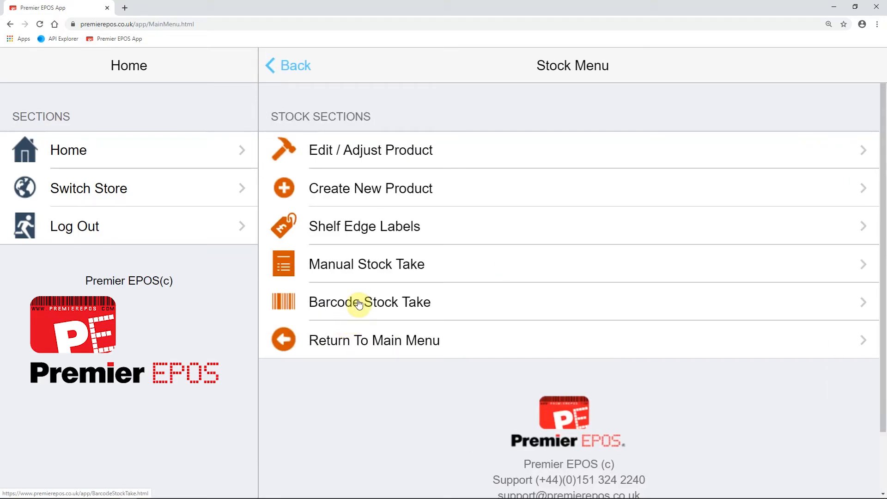
# Step: Review the barcode stock take instructions, then go back out of the stock menu
pyautogui.click(359, 305)
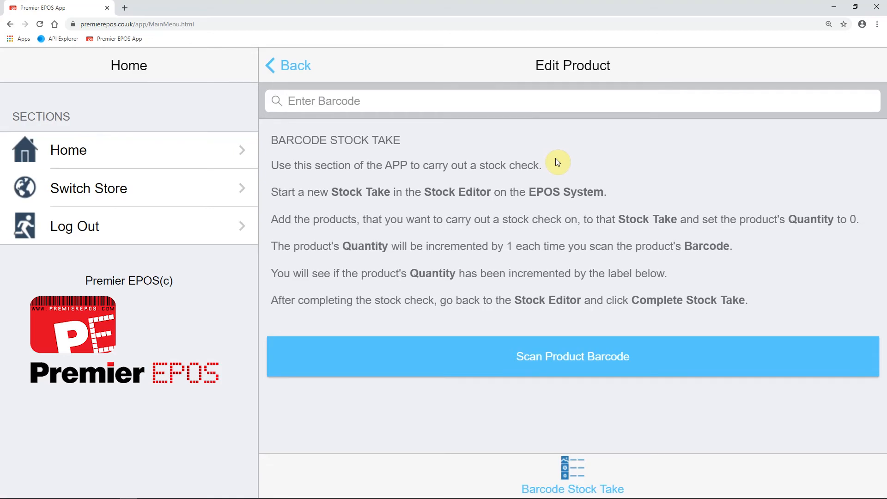
pyautogui.click(303, 65)
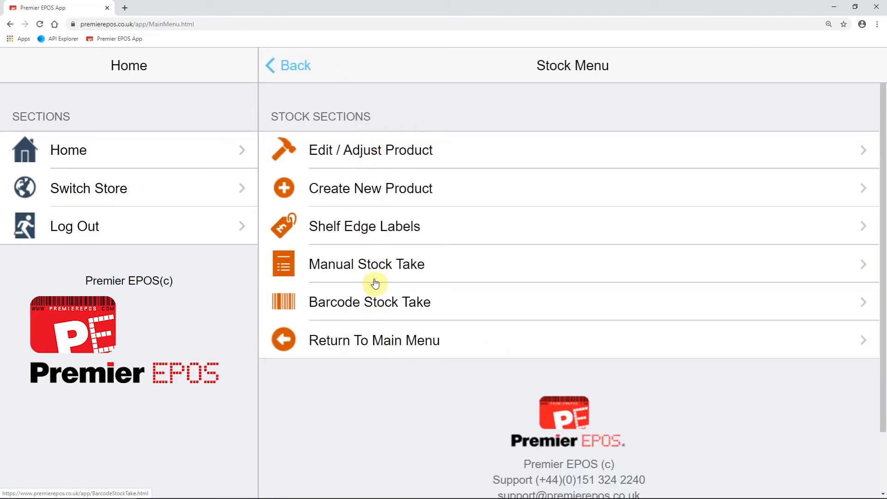
pyautogui.click(294, 65)
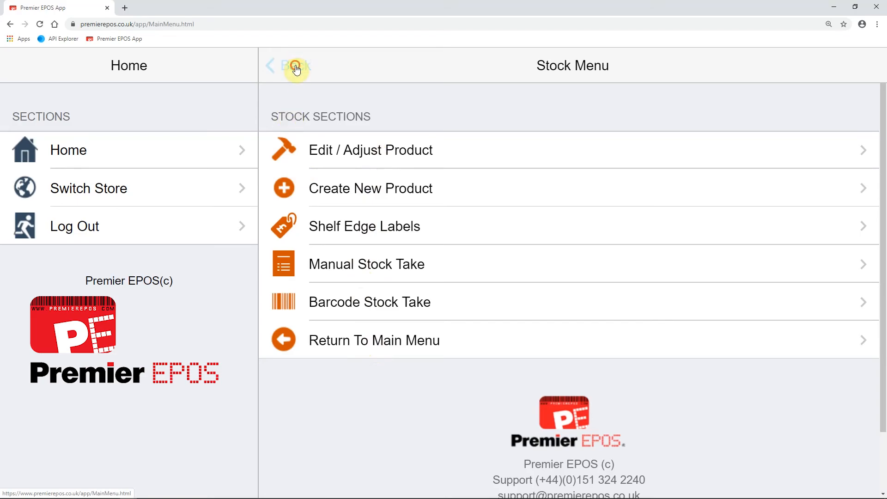